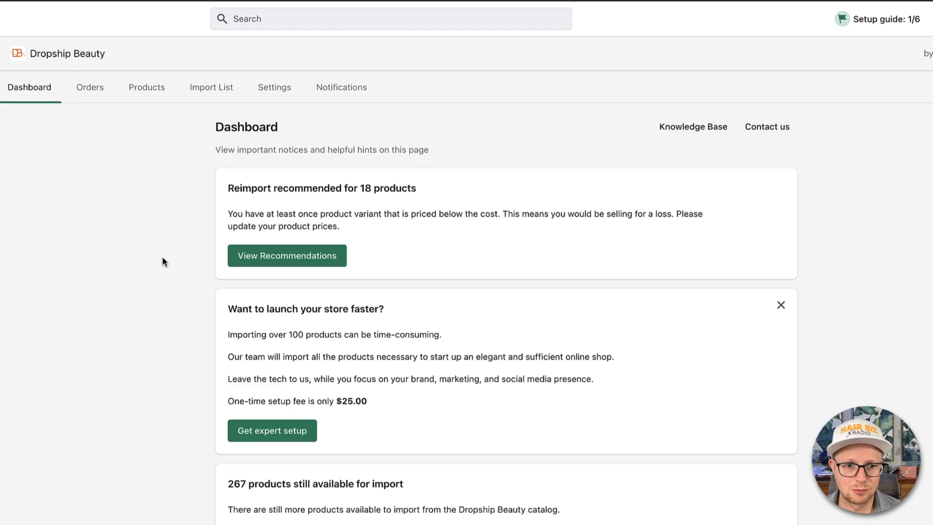
{"action": "scroll", "coordinate": [163, 258], "scroll_direction": "down", "scroll_amount": 18}
{"action": "scroll", "coordinate": [162, 258], "scroll_direction": "down", "scroll_amount": 8}
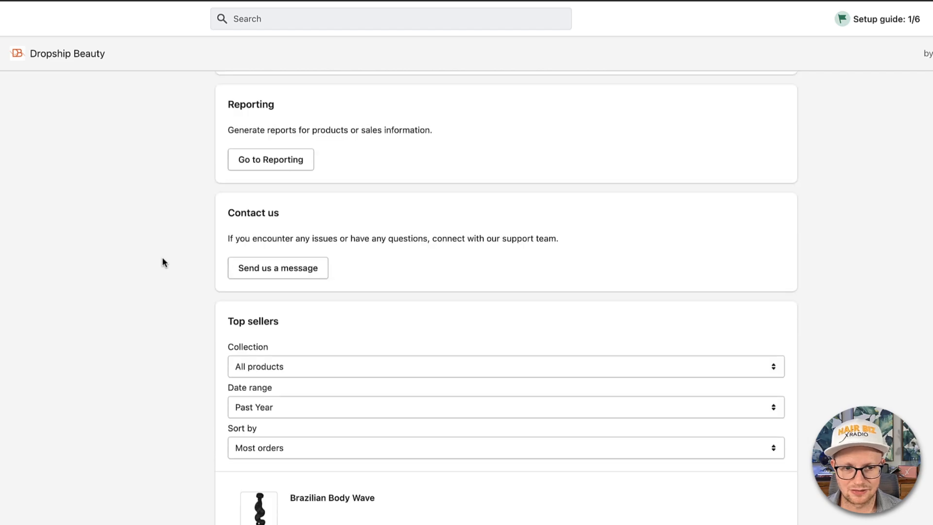
{"action": "scroll", "coordinate": [156, 330], "scroll_direction": "up", "scroll_amount": 15}
{"action": "scroll", "coordinate": [156, 330], "scroll_direction": "up", "scroll_amount": 10}
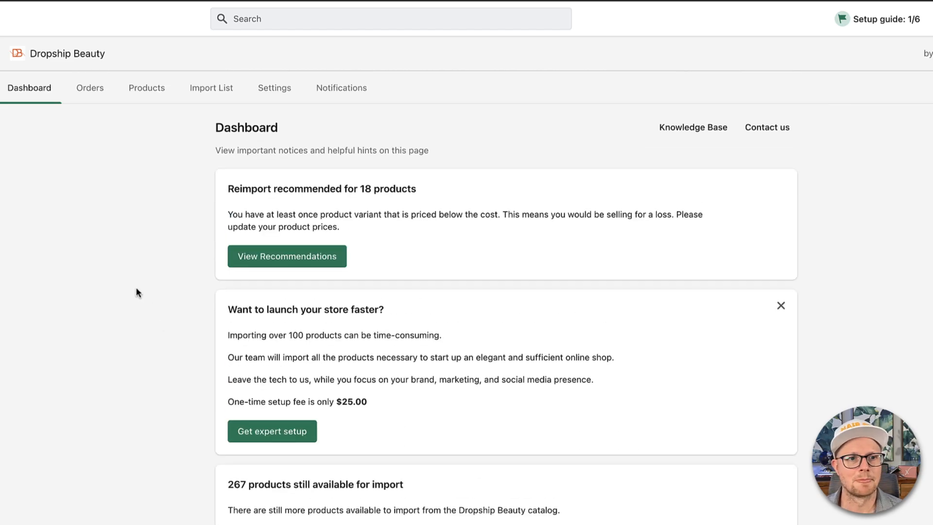
Search the product catalog for "tape" and add Kinky Curly Tape-In Extensions to the import list.
{"action": "left_click", "coordinate": [150, 94]}
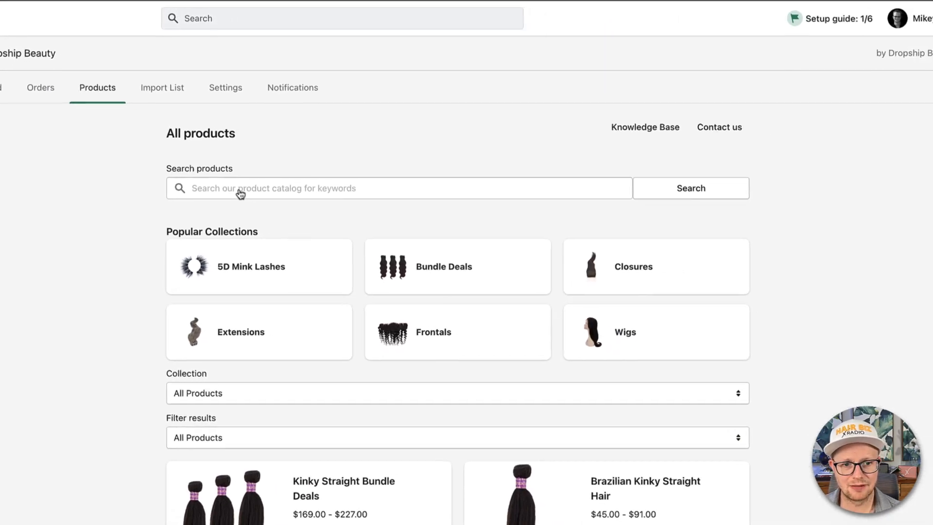
{"action": "left_click", "coordinate": [379, 243]}
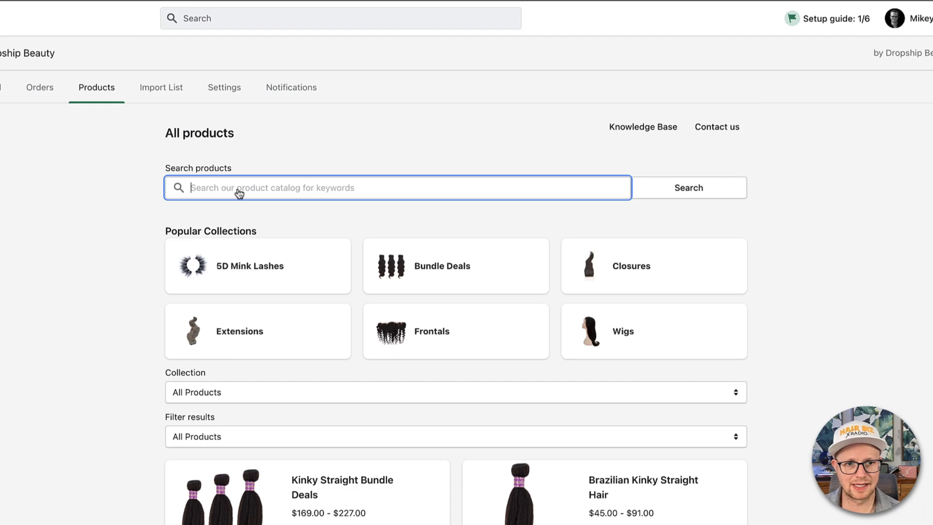
{"action": "type", "text": "tape"}
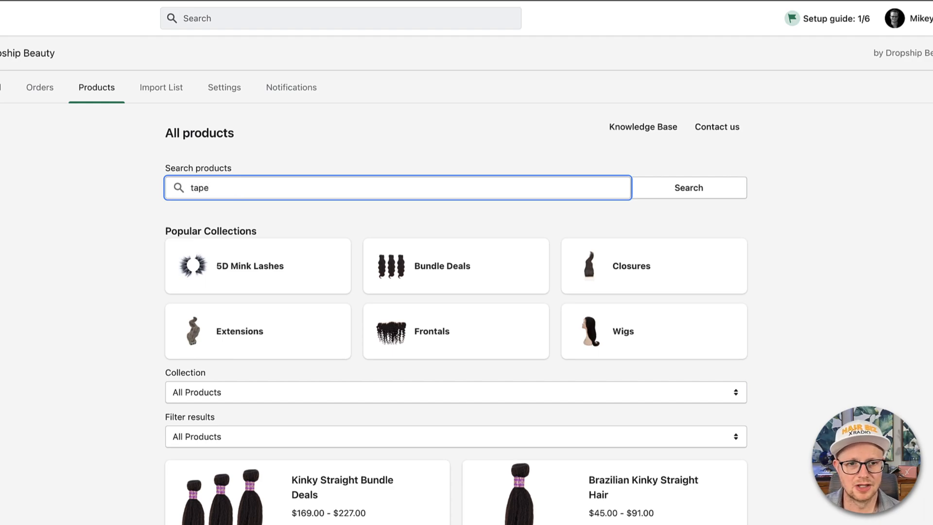
{"action": "key", "text": "Return"}
{"action": "scroll", "coordinate": [19, 458], "scroll_direction": "down", "scroll_amount": 3}
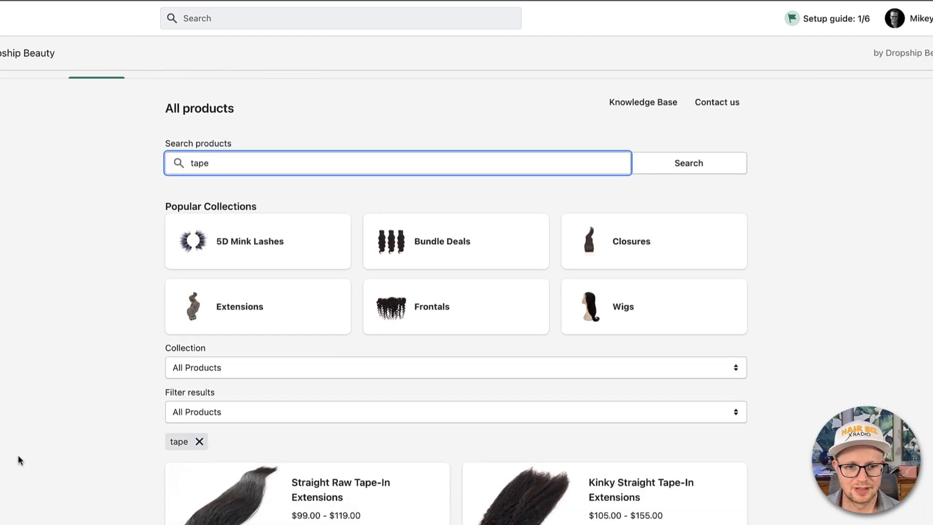
{"action": "scroll", "coordinate": [19, 458], "scroll_direction": "down", "scroll_amount": 5}
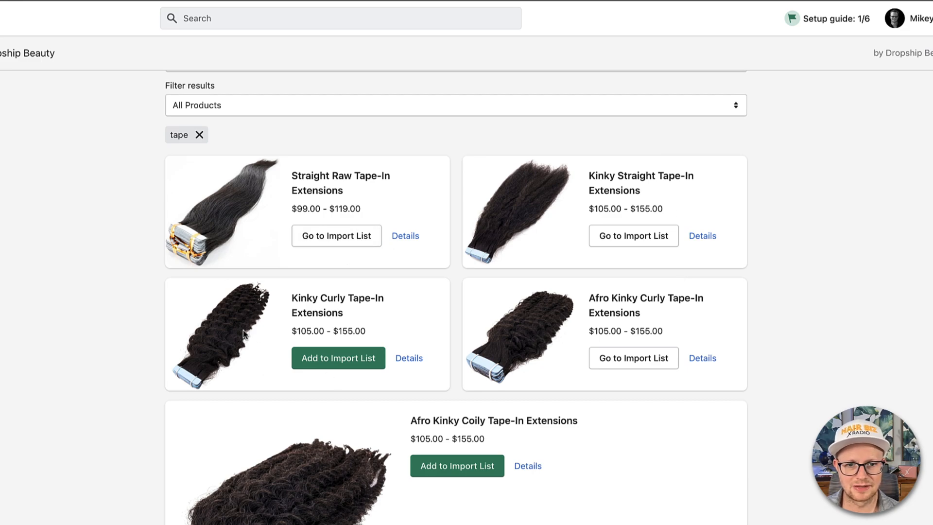
{"action": "left_click", "coordinate": [336, 362]}
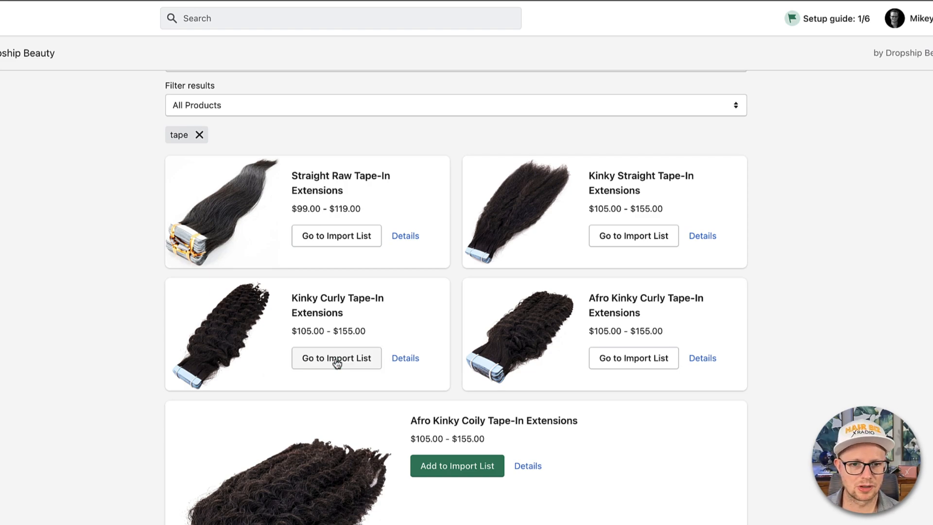
Open the Kinky Curly Tape-In Extensions listing from the import list for editing and review its details.
{"action": "left_click", "coordinate": [336, 362]}
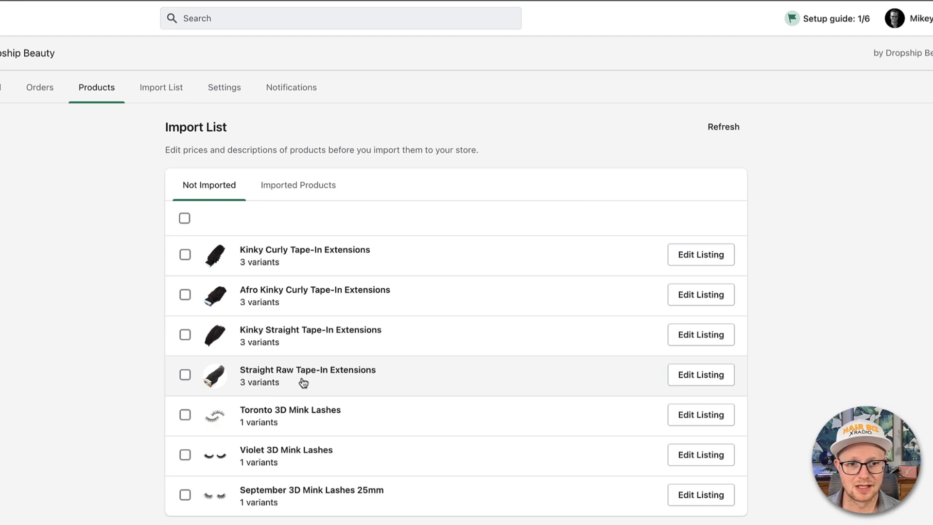
{"action": "left_click", "coordinate": [316, 257]}
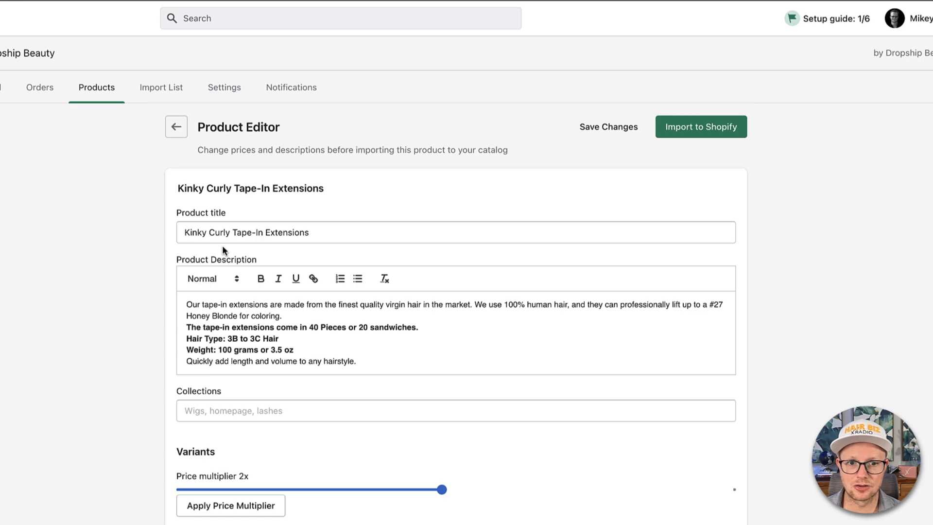
{"action": "scroll", "coordinate": [68, 334], "scroll_direction": "down", "scroll_amount": 3}
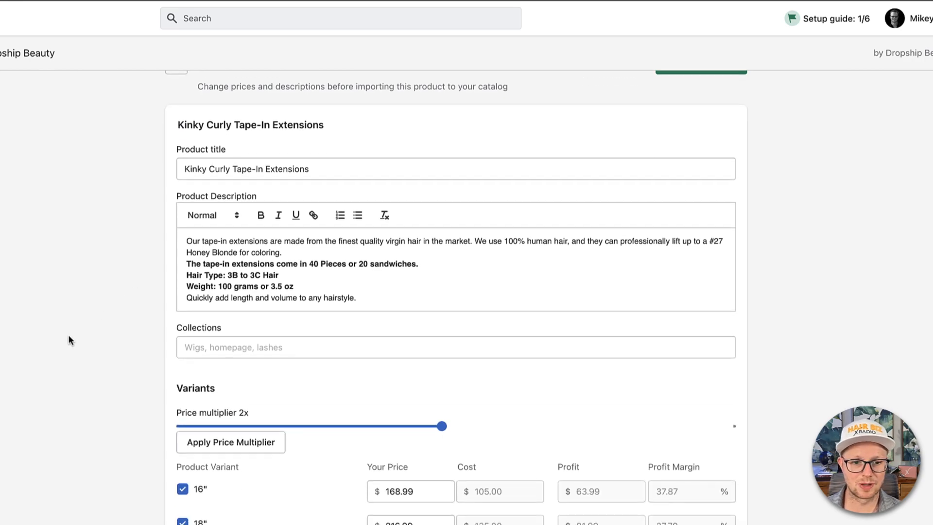
{"action": "scroll", "coordinate": [75, 340], "scroll_direction": "down", "scroll_amount": 1}
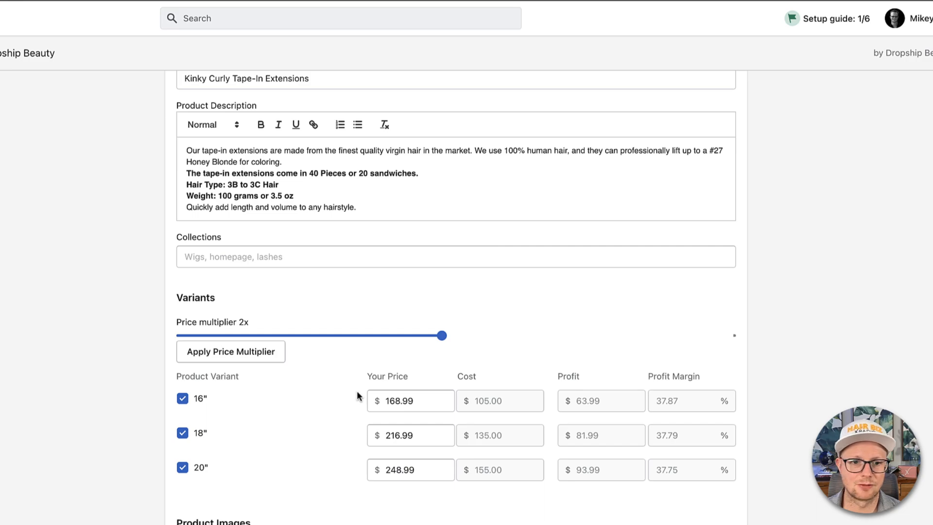
{"action": "scroll", "coordinate": [304, 397], "scroll_direction": "up", "scroll_amount": 2}
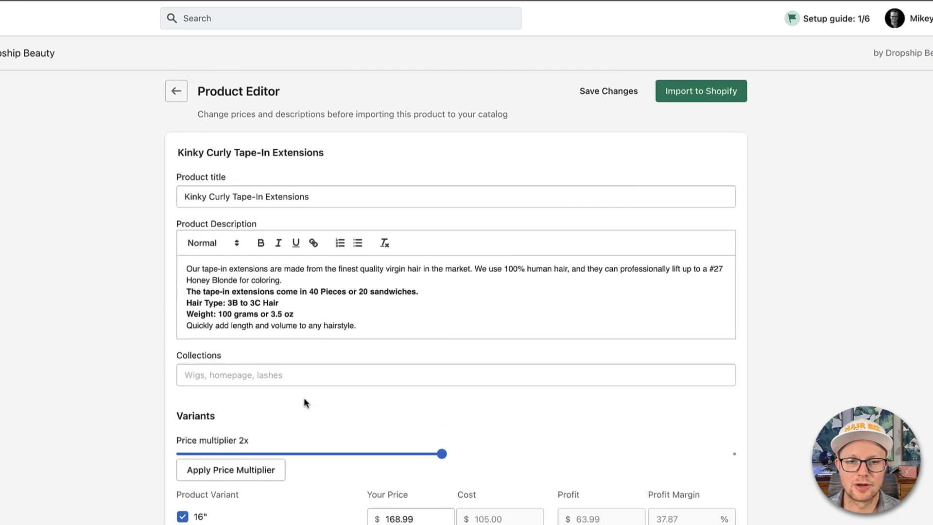
Set the price multiplier to 1.9x and apply it to the variants.
{"action": "scroll", "coordinate": [304, 397], "scroll_direction": "down", "scroll_amount": 2}
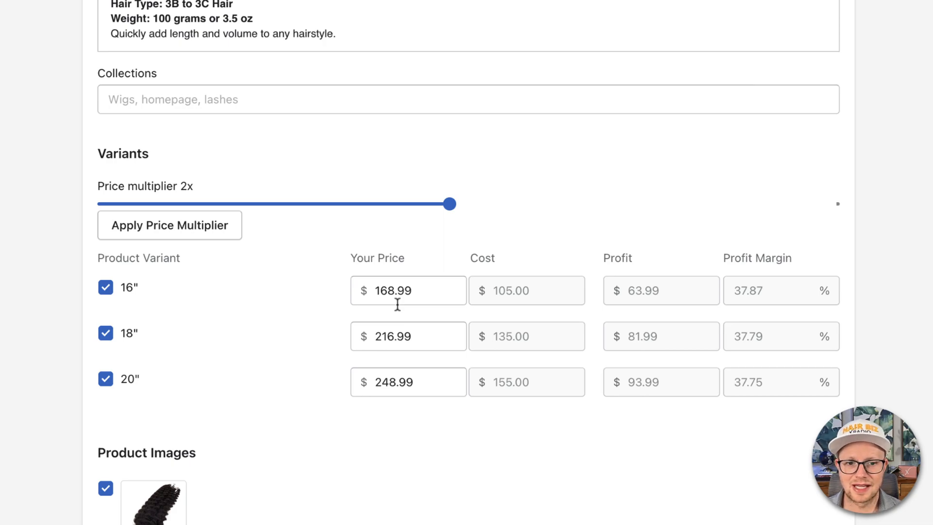
{"action": "left_click_drag", "start_coordinate": [448, 206], "coordinate": [418, 214]}
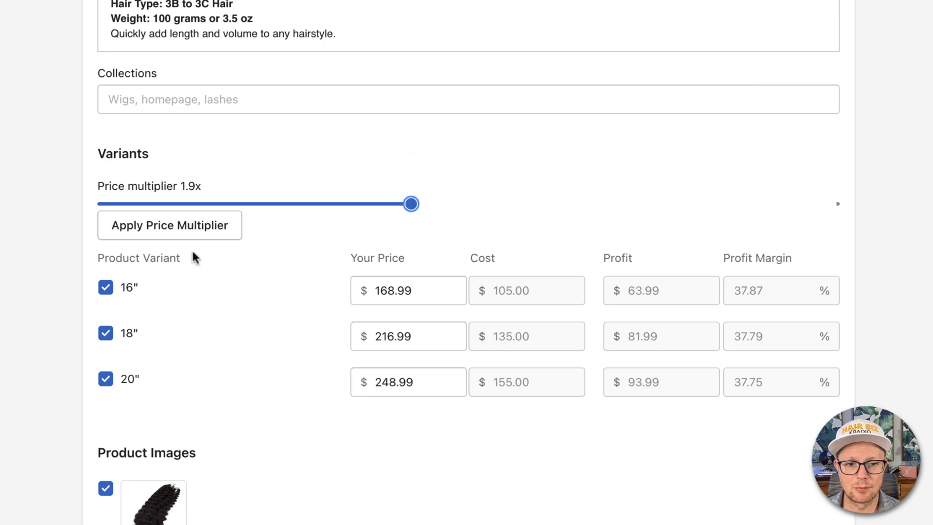
{"action": "left_click", "coordinate": [179, 235]}
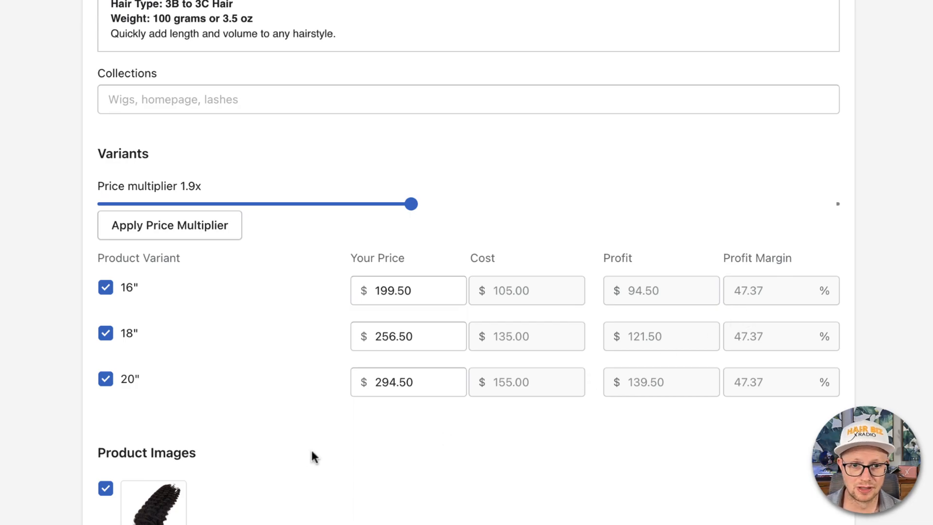
{"action": "scroll", "coordinate": [310, 447], "scroll_direction": "up", "scroll_amount": 5}
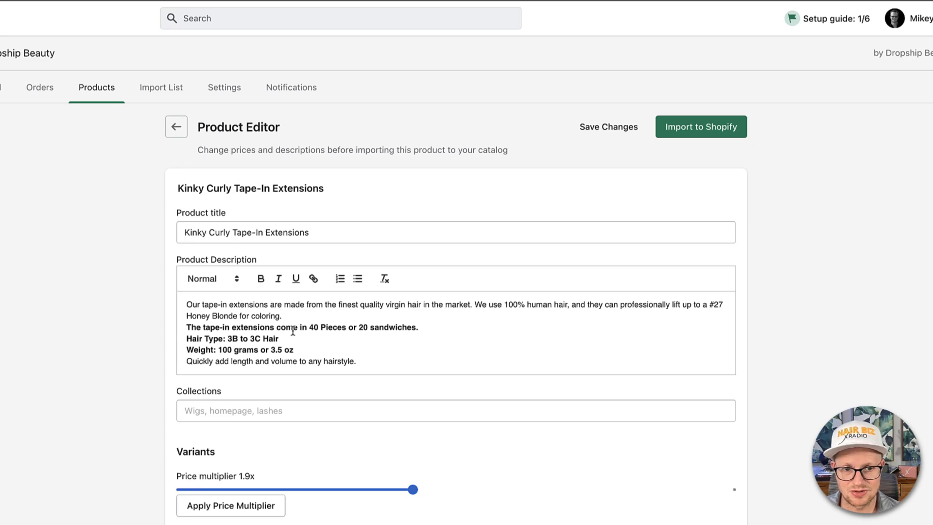
{"action": "left_click", "coordinate": [217, 417]}
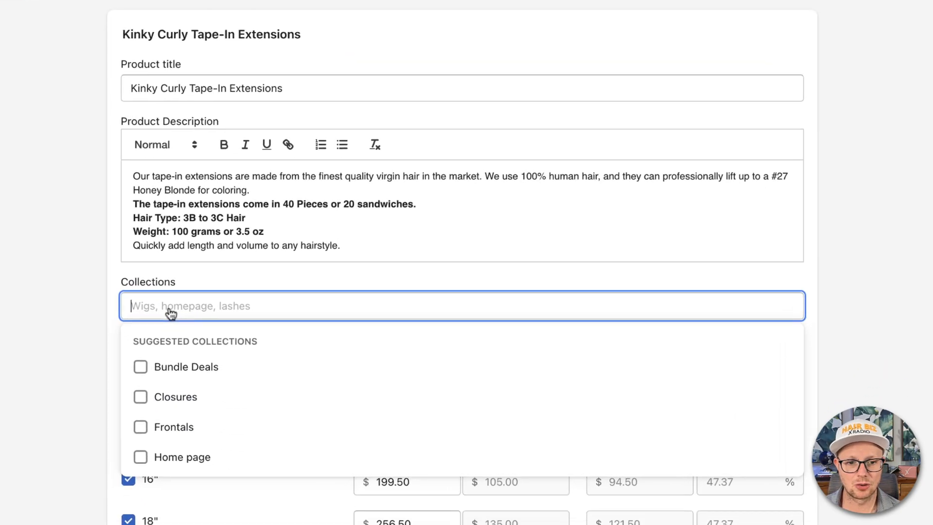
{"action": "type", "text": "tape"}
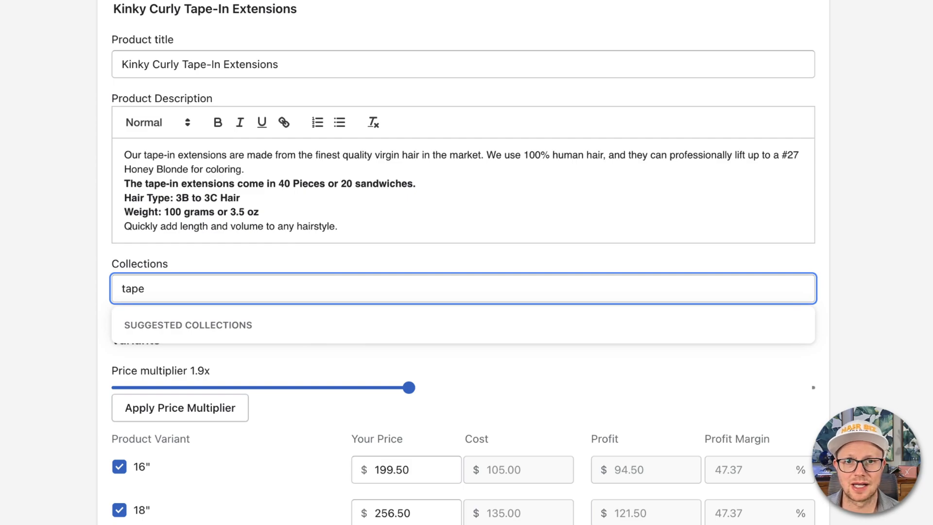
{"action": "key", "text": "BackSpace"}
{"action": "key", "text": "BackSpace"}
{"action": "key", "text": "BackSpace"}
{"action": "key", "text": "BackSpace"}
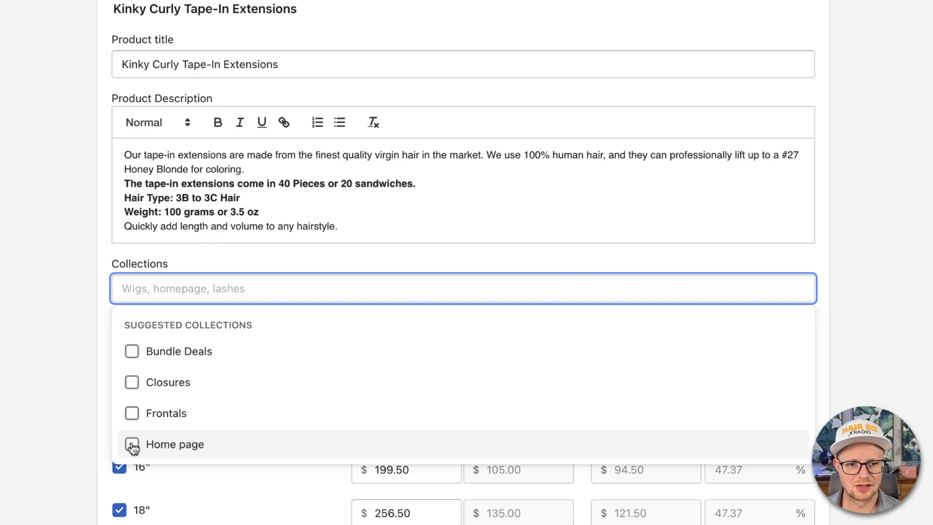
Add the Kinky Curly Tape-In Extensions to the Home page collection and import the product to Shopify.
{"action": "left_click", "coordinate": [131, 444]}
{"action": "left_click", "coordinate": [28, 372]}
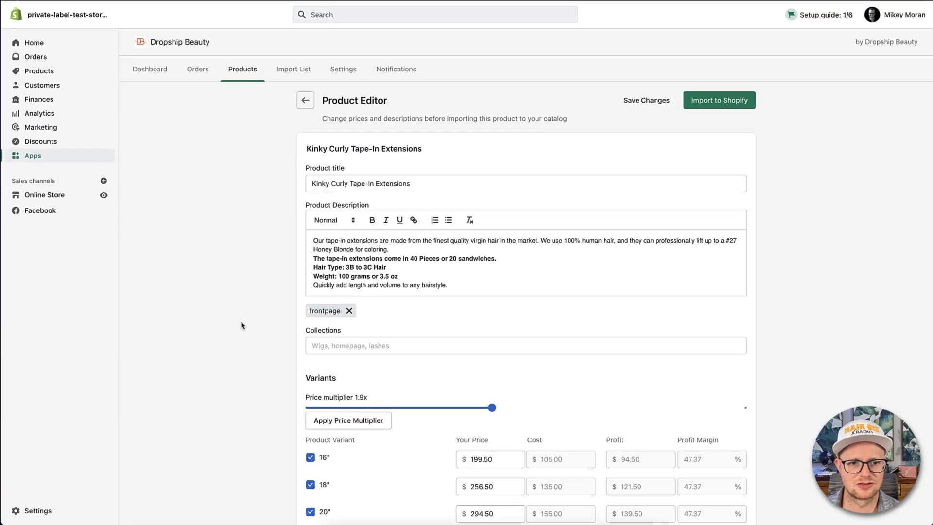
{"action": "scroll", "coordinate": [242, 325], "scroll_direction": "down", "scroll_amount": 5}
{"action": "scroll", "coordinate": [245, 322], "scroll_direction": "up", "scroll_amount": 5}
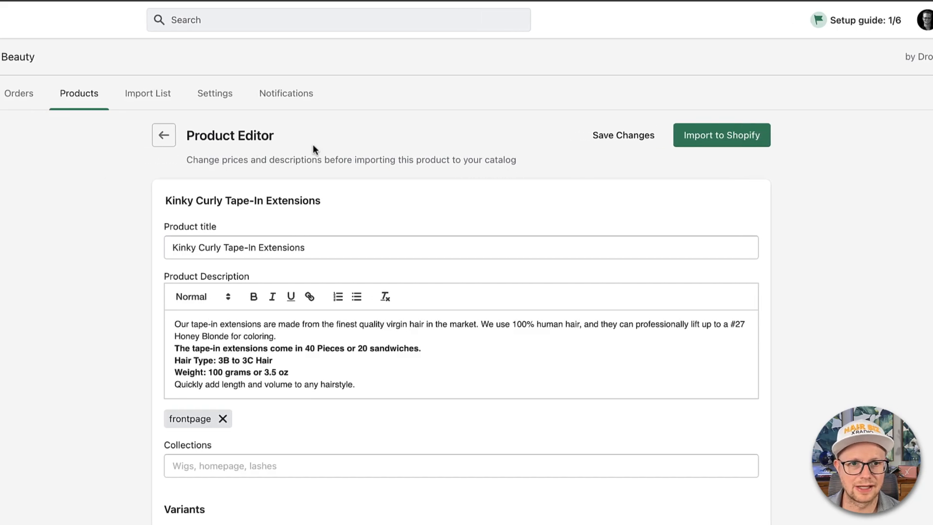
Check the import list and search the product catalog for "tape" to examine the Kinky Curly Tape-In Extensions entry.
{"action": "left_click", "coordinate": [167, 103]}
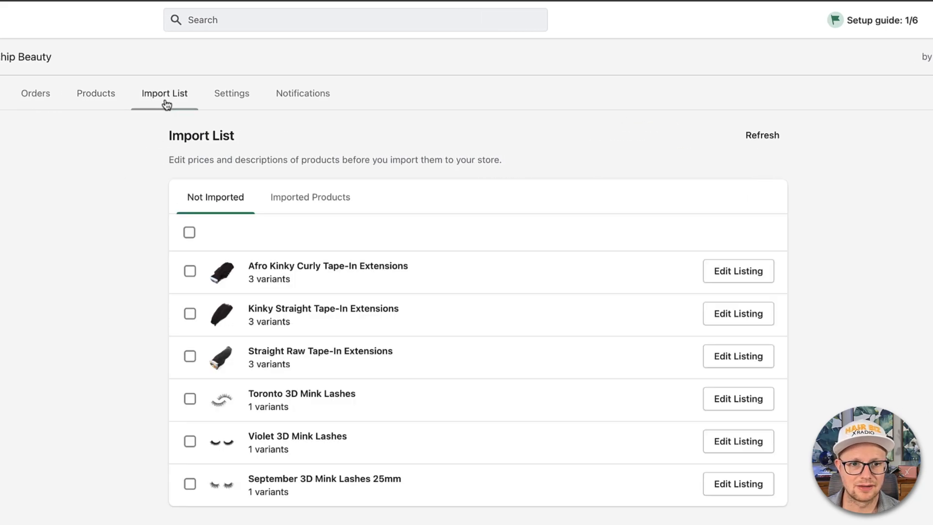
{"action": "left_click", "coordinate": [80, 100]}
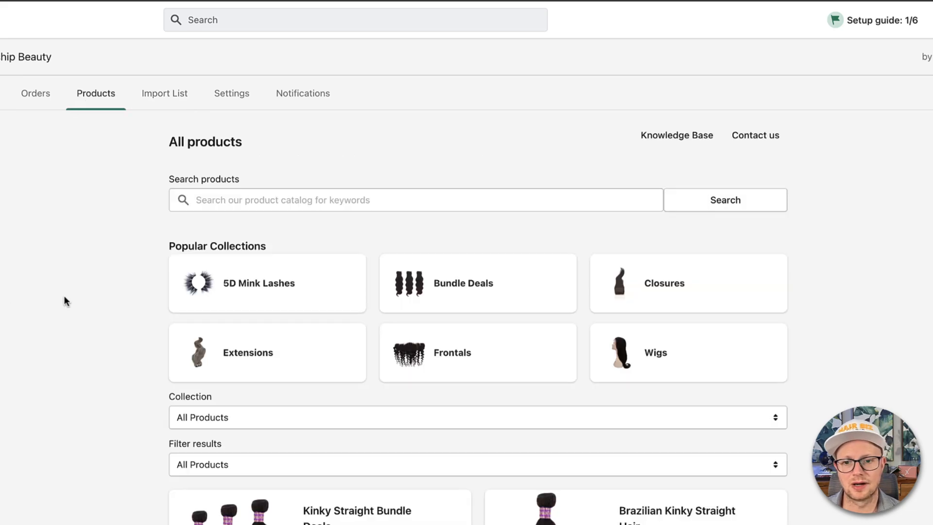
{"action": "left_click", "coordinate": [325, 203]}
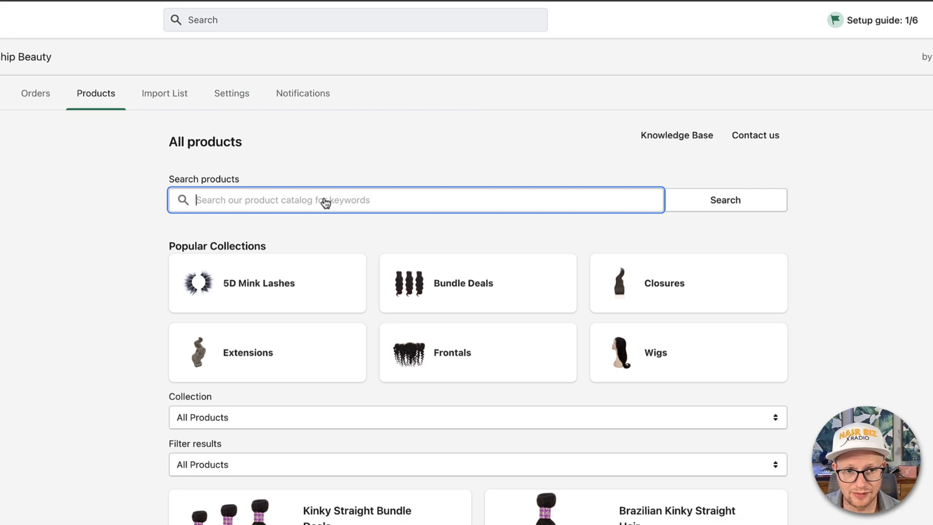
{"action": "type", "text": "tape"}
{"action": "key", "text": "Return"}
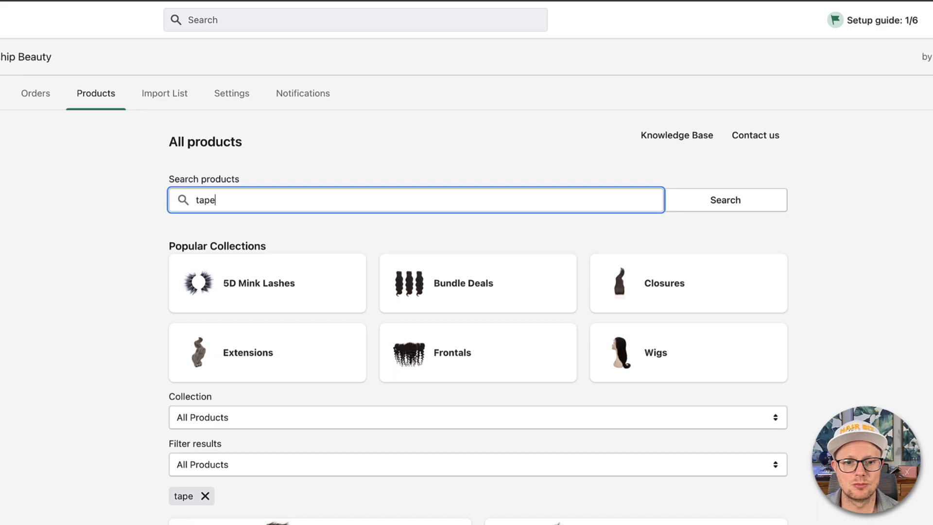
{"action": "scroll", "coordinate": [359, 340], "scroll_direction": "down", "scroll_amount": 7}
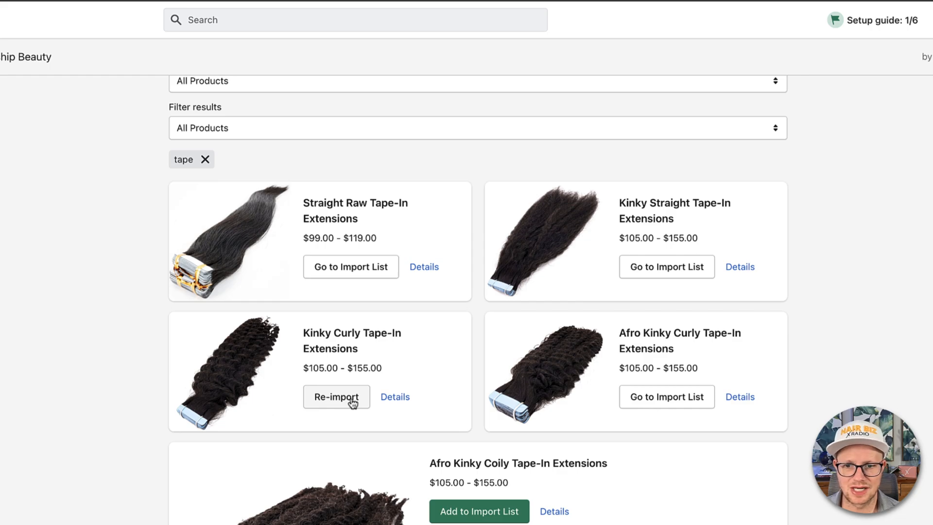
{"action": "left_click", "coordinate": [403, 398]}
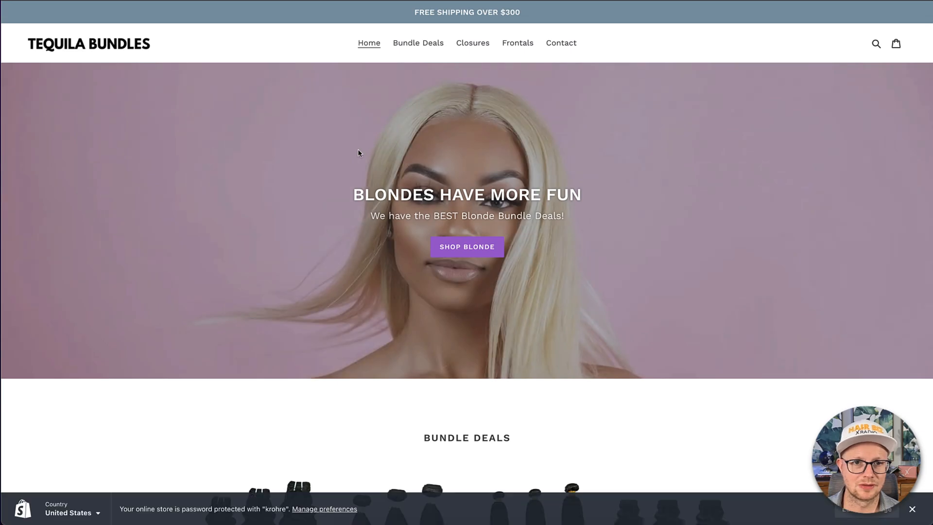
On the Tequila Bundles storefront, search for "tape" and open the Kinky Curly Tape-In Extensions product page.
{"action": "scroll", "coordinate": [332, 185], "scroll_direction": "down", "scroll_amount": 9}
{"action": "scroll", "coordinate": [330, 189], "scroll_direction": "down", "scroll_amount": 15}
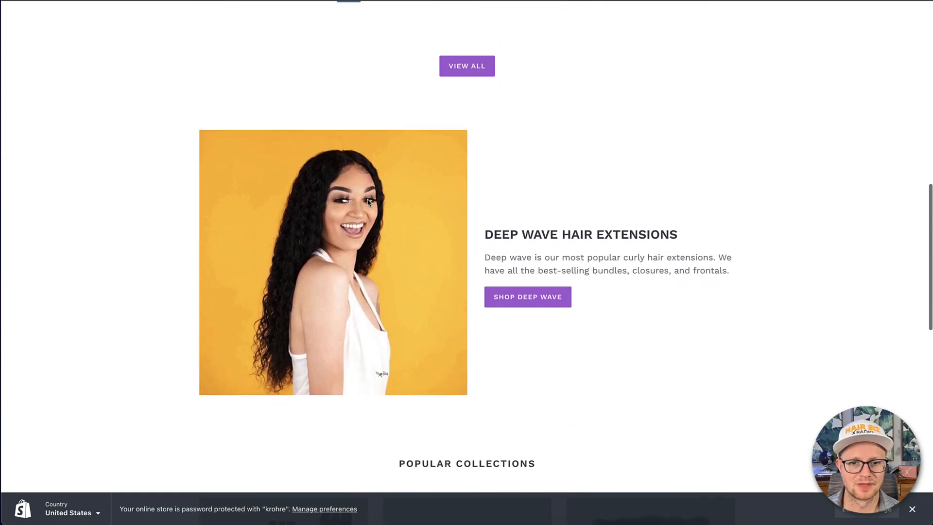
{"action": "scroll", "coordinate": [367, 203], "scroll_direction": "up", "scroll_amount": 20}
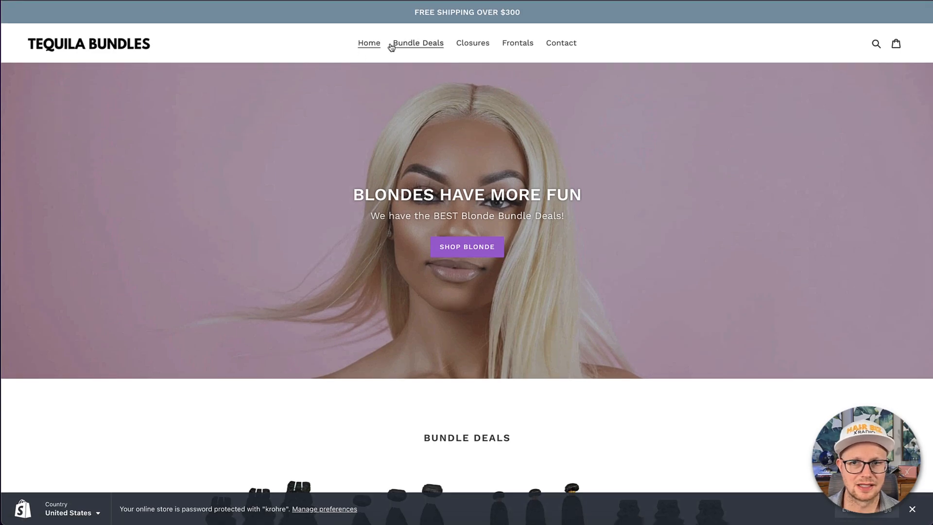
{"action": "left_click", "coordinate": [876, 43]}
{"action": "type", "text": "tape"}
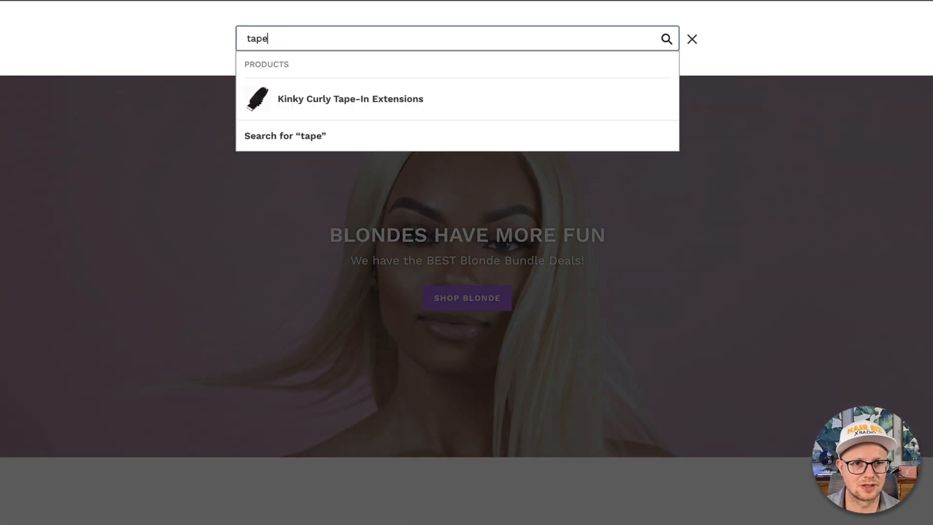
{"action": "left_click", "coordinate": [356, 102]}
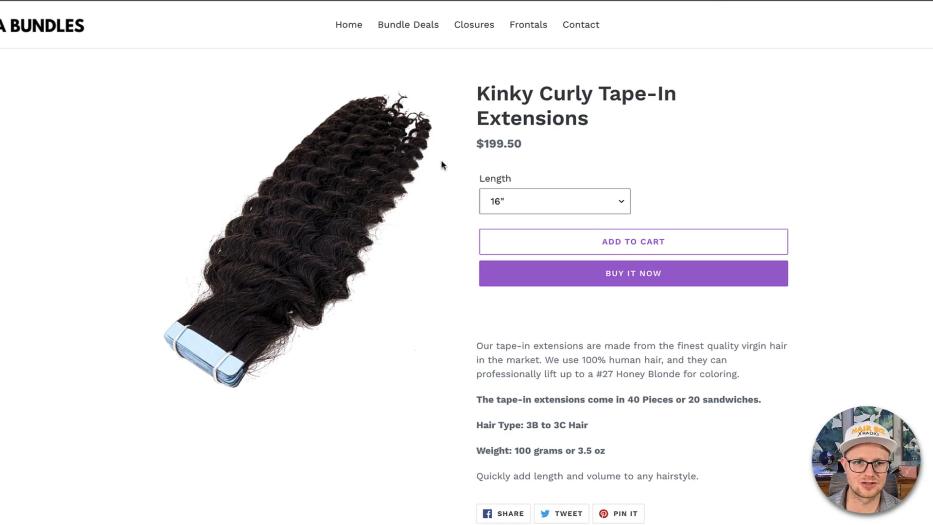
Set the product's length to 18" on the storefront page to check that variant's price.
{"action": "left_click", "coordinate": [531, 207]}
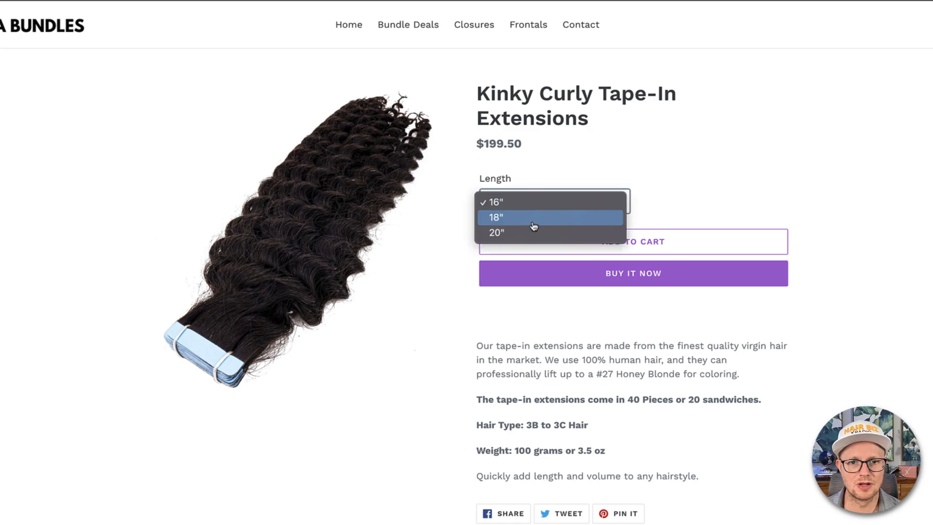
{"action": "left_click", "coordinate": [530, 214]}
{"action": "left_click", "coordinate": [499, 201]}
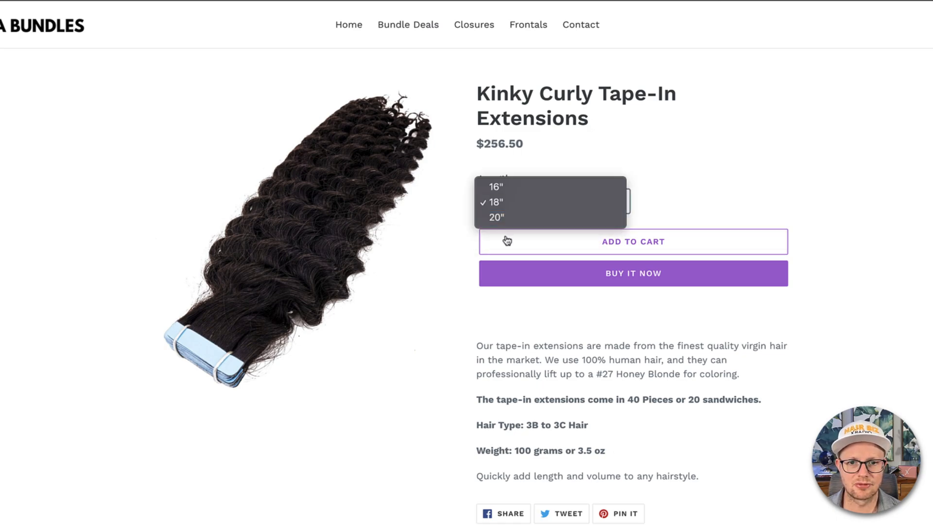
{"action": "left_click", "coordinate": [554, 158]}
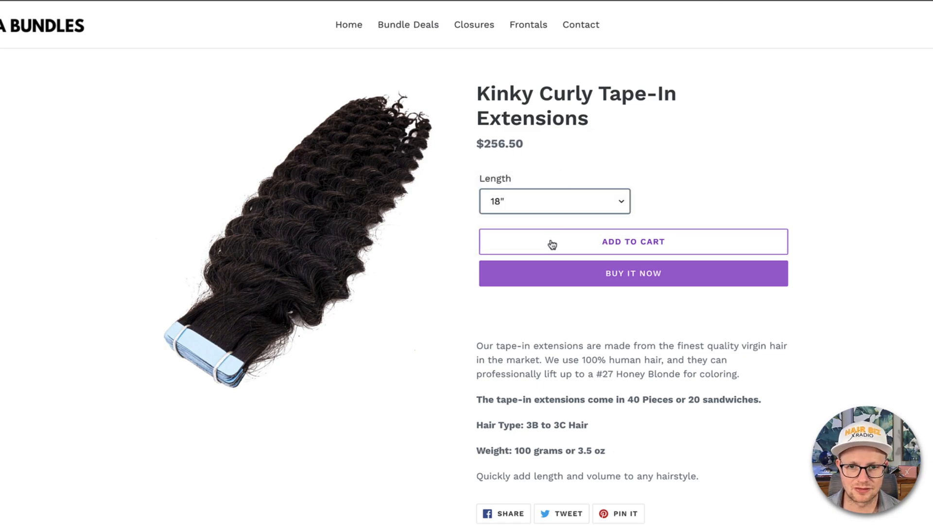
Look over the Kinky Curly Tape-In Extensions description and the suggested products on the storefront page.
{"action": "scroll", "coordinate": [521, 347], "scroll_direction": "down", "scroll_amount": 2}
{"action": "scroll", "coordinate": [521, 346], "scroll_direction": "down", "scroll_amount": 2}
{"action": "scroll", "coordinate": [525, 346], "scroll_direction": "up", "scroll_amount": 3}
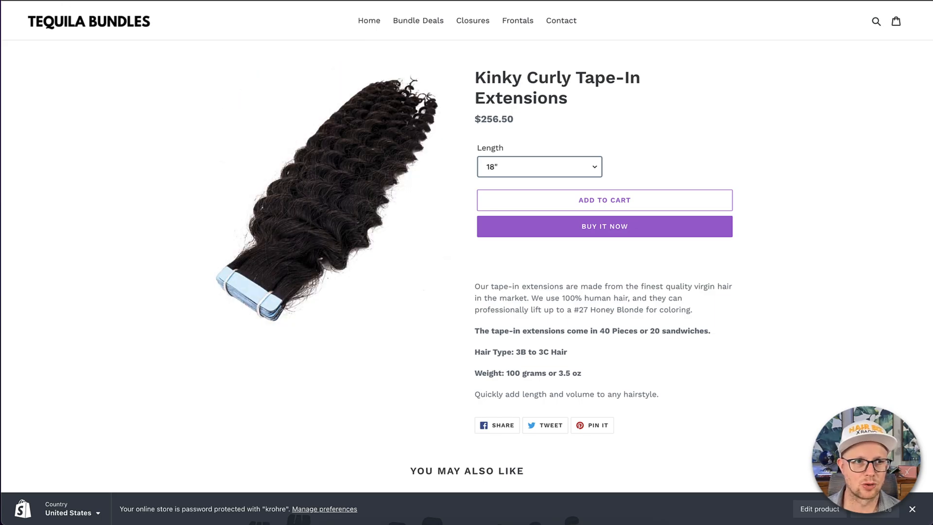
Switch back to the Dropship Beauty app in Shopify and search its product catalog for "tape".
{"action": "left_click", "coordinate": [72, 1]}
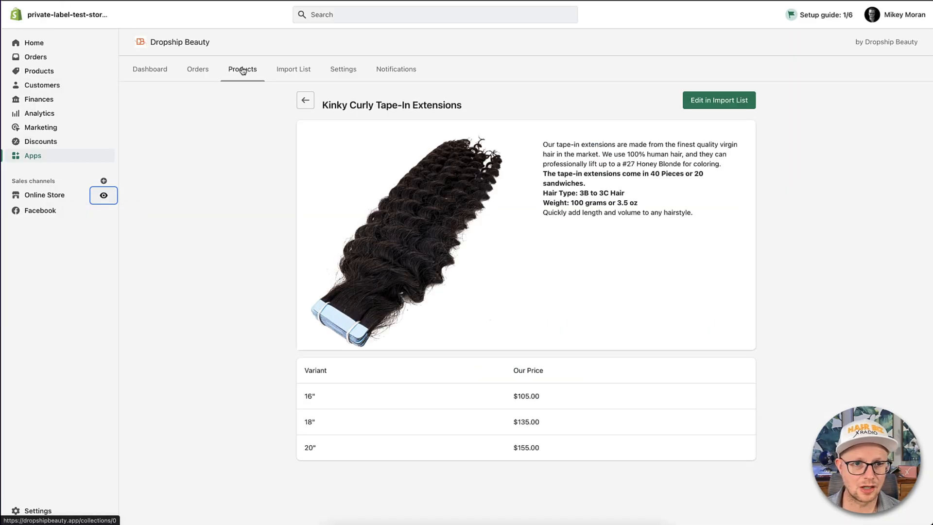
{"action": "left_click", "coordinate": [305, 106]}
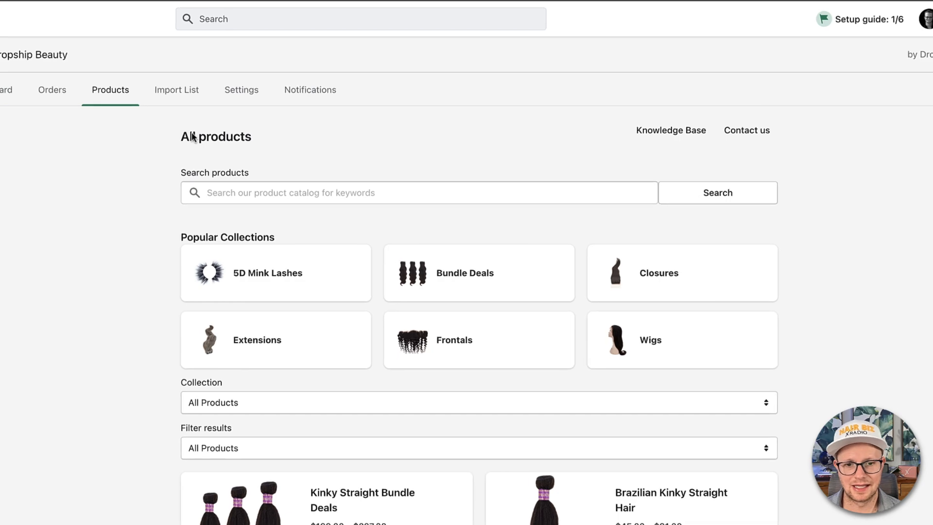
{"action": "left_click", "coordinate": [244, 195]}
{"action": "type", "text": "tape"}
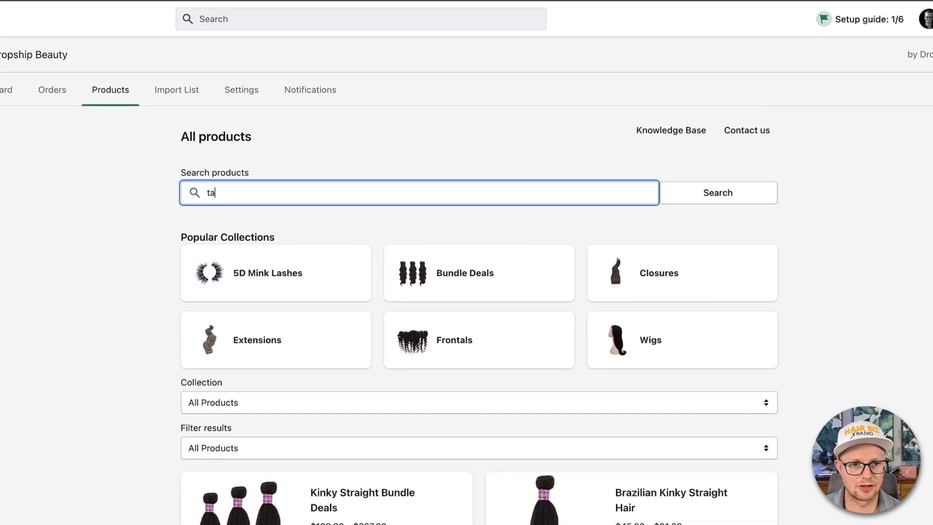
{"action": "scroll", "coordinate": [249, 393], "scroll_direction": "down", "scroll_amount": 4}
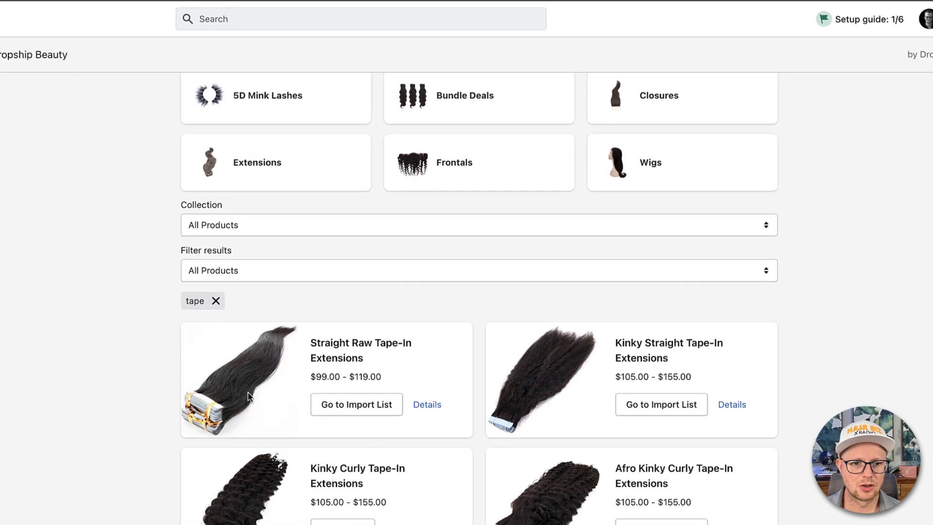
Open the Straight Raw Tape-In Extensions listing from the import list and apply the 2x price multiplier to its variants.
{"action": "left_click", "coordinate": [325, 397]}
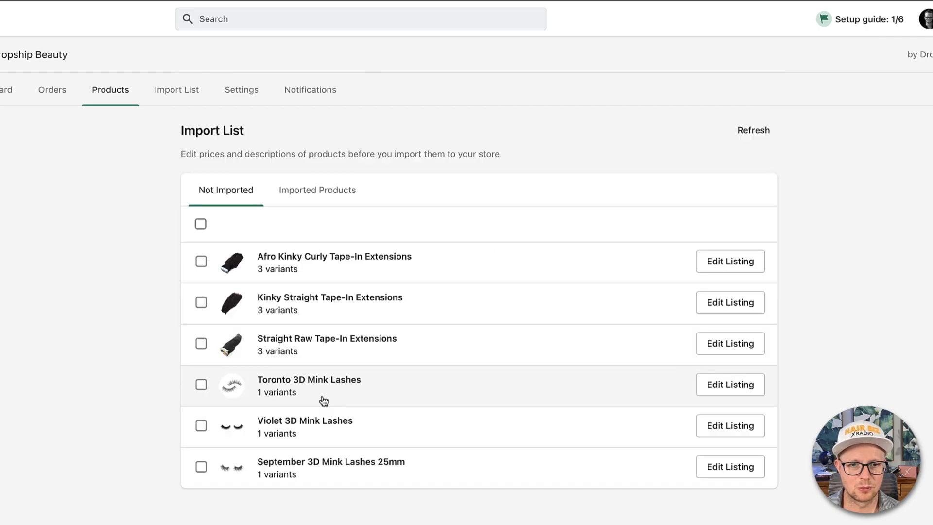
{"action": "left_click", "coordinate": [298, 346]}
{"action": "scroll", "coordinate": [281, 364], "scroll_direction": "down", "scroll_amount": 3}
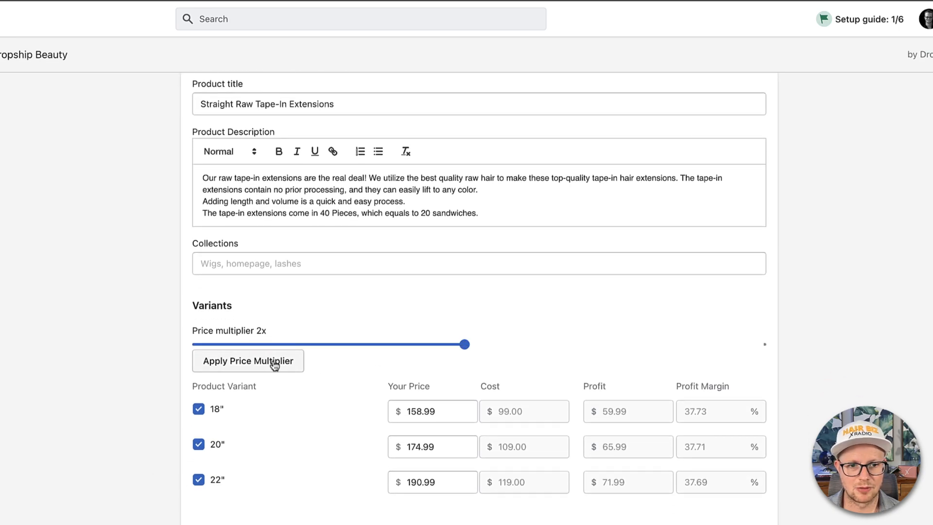
{"action": "left_click", "coordinate": [275, 365]}
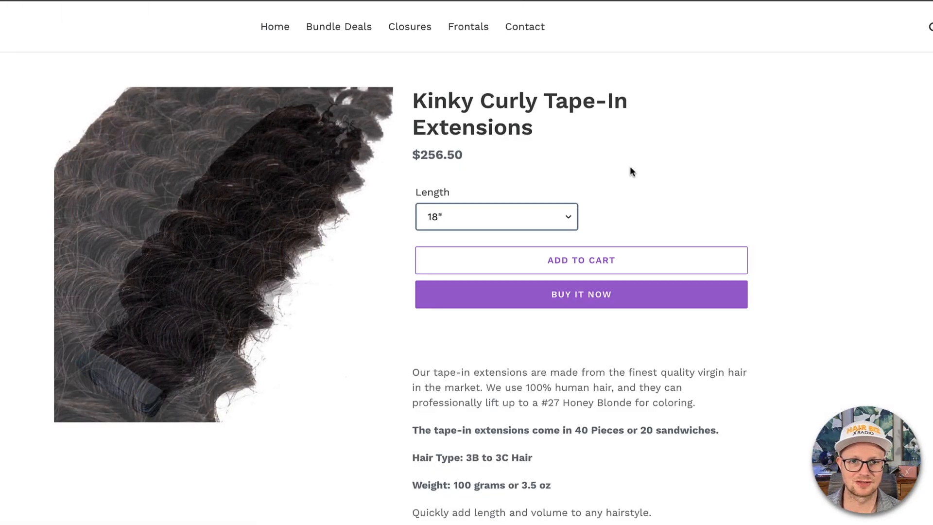
Switch to the Tequila Bundles storefront, search for "tape", and rerun the search to refresh the product results.
{"action": "left_click", "coordinate": [927, 30]}
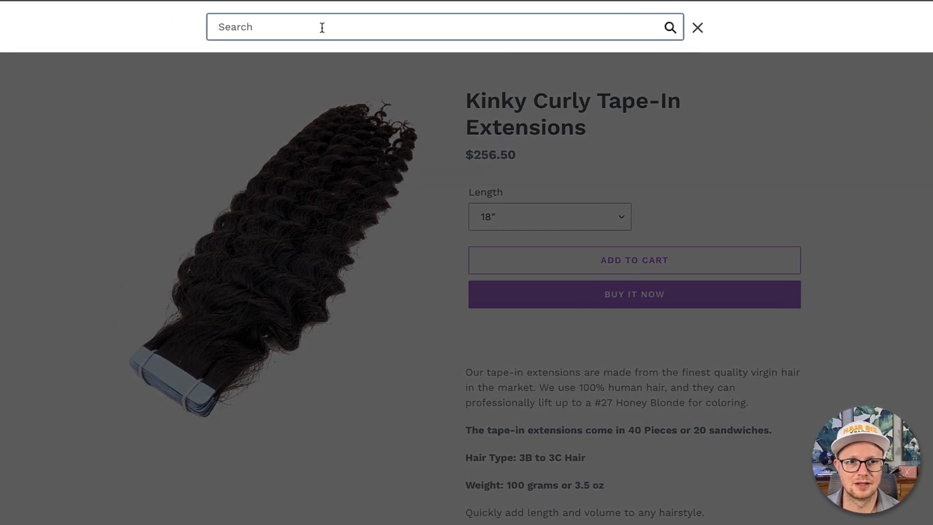
{"action": "type", "text": "tape"}
{"action": "key", "text": "Return"}
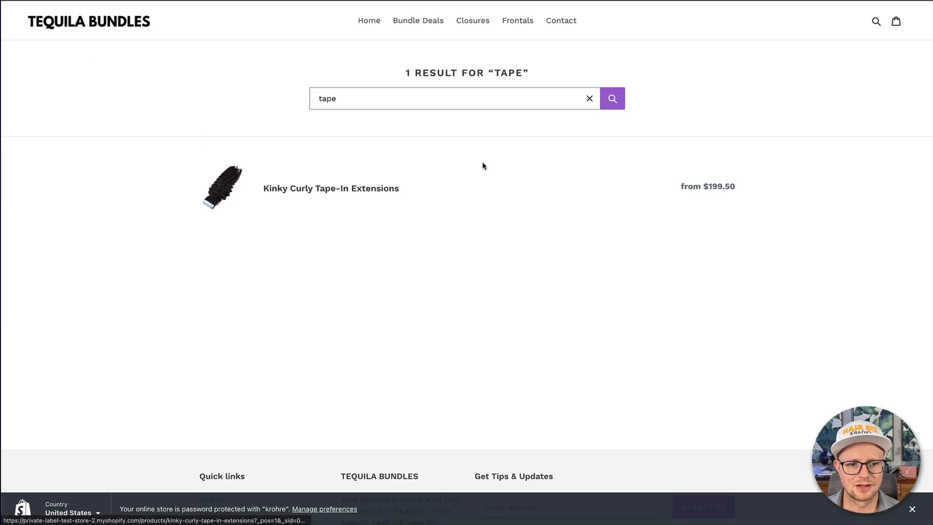
{"action": "left_click", "coordinate": [391, 100]}
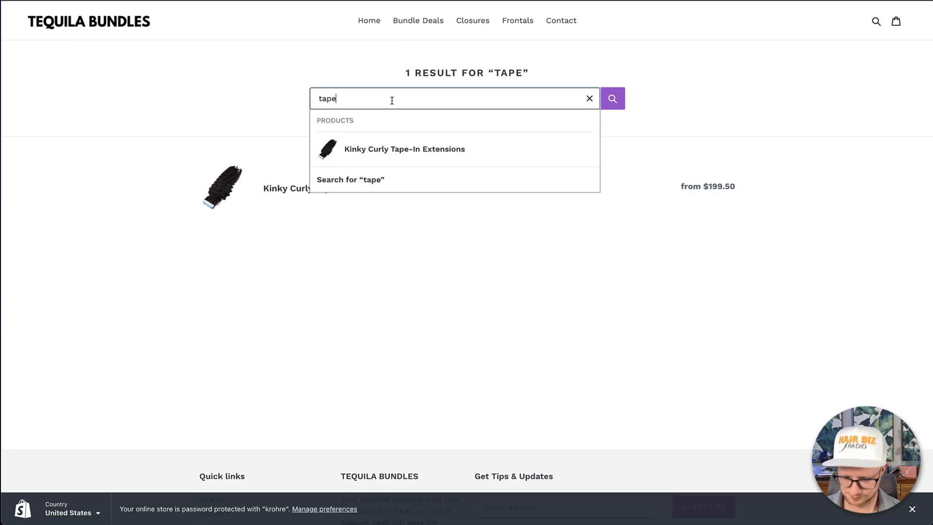
{"action": "key", "text": "Return"}
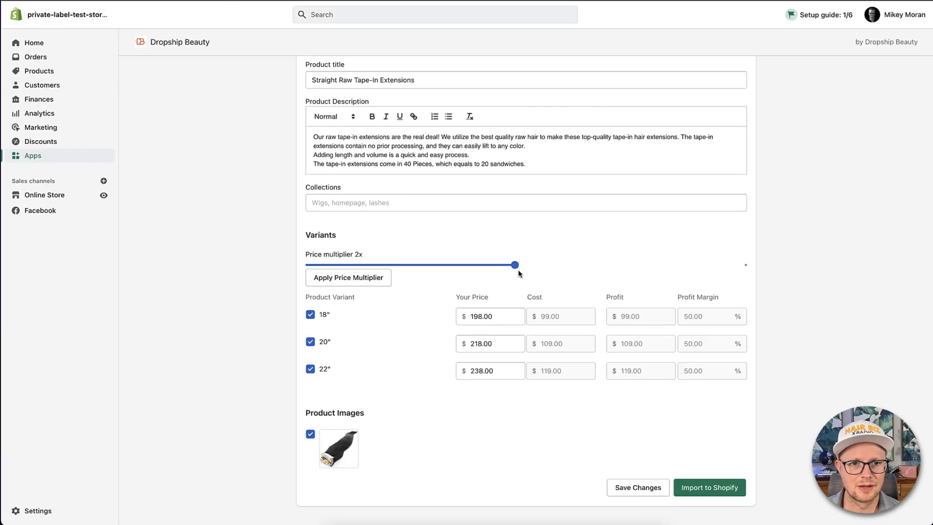
Back in Dropship Beauty, search the product catalog for "tape" and open the Kinky Curly Tape-In Extensions for re-import.
{"action": "scroll", "coordinate": [486, 291], "scroll_direction": "up", "scroll_amount": 3}
{"action": "left_click", "coordinate": [184, 52]}
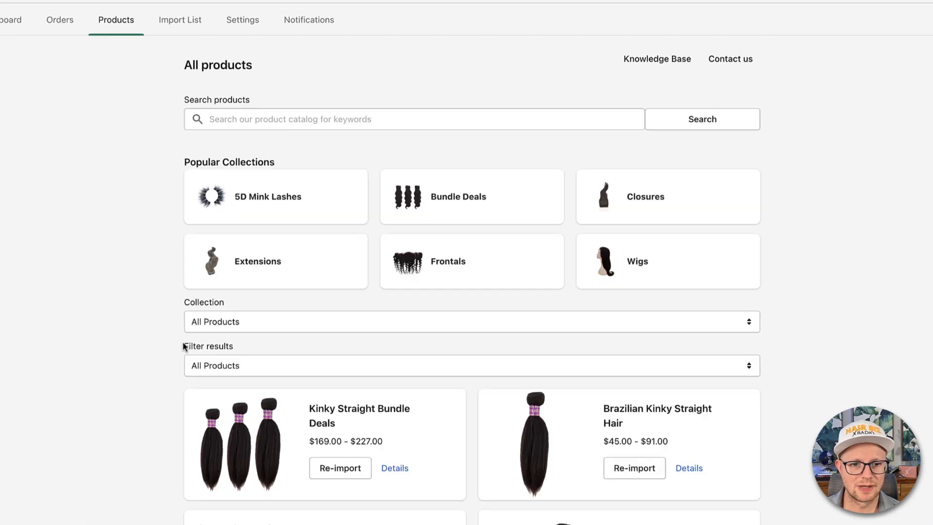
{"action": "left_click", "coordinate": [270, 125]}
{"action": "type", "text": "tape"}
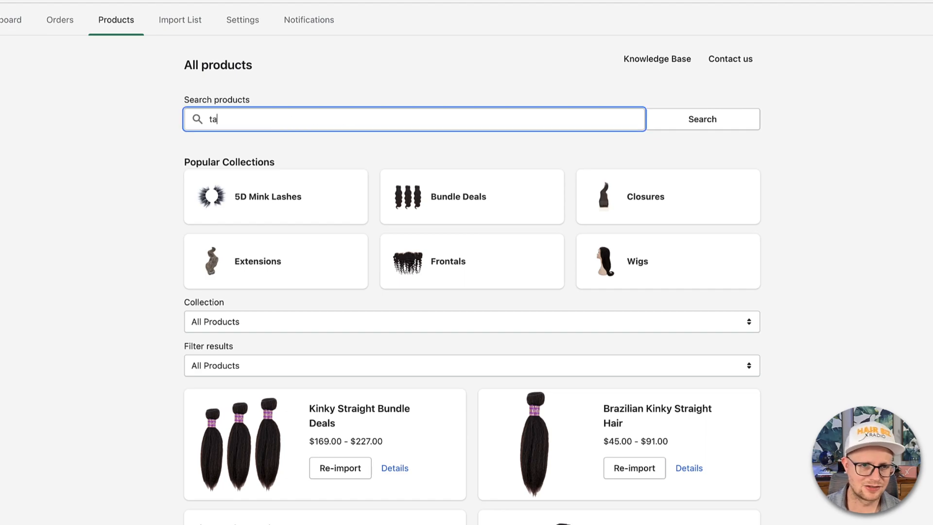
{"action": "key", "text": "Return"}
{"action": "scroll", "coordinate": [139, 434], "scroll_direction": "down", "scroll_amount": 6}
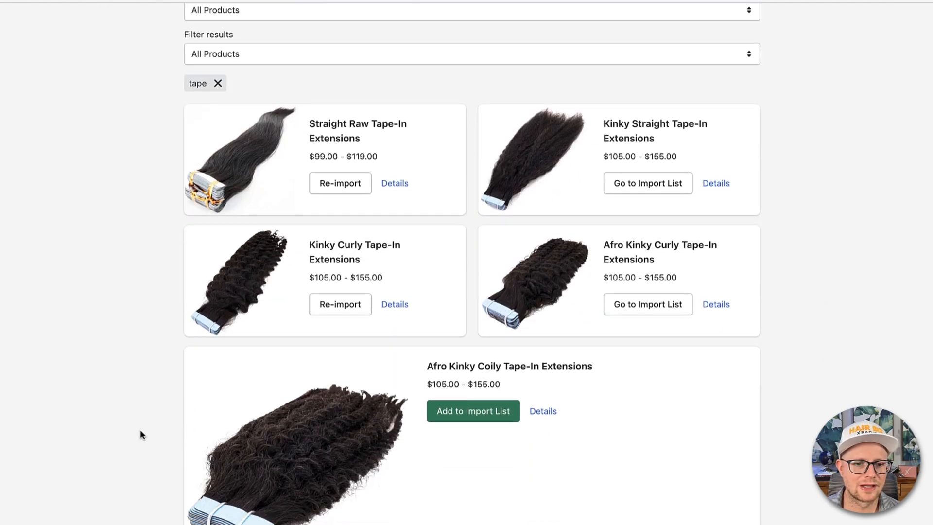
{"action": "scroll", "coordinate": [140, 434], "scroll_direction": "up", "scroll_amount": 1}
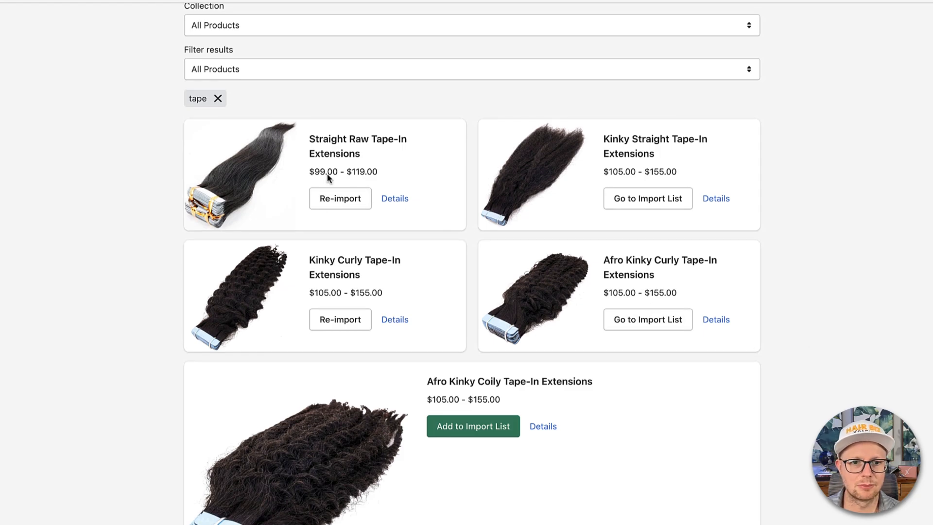
{"action": "scroll", "coordinate": [325, 302], "scroll_direction": "down", "scroll_amount": 1}
{"action": "left_click", "coordinate": [333, 315]}
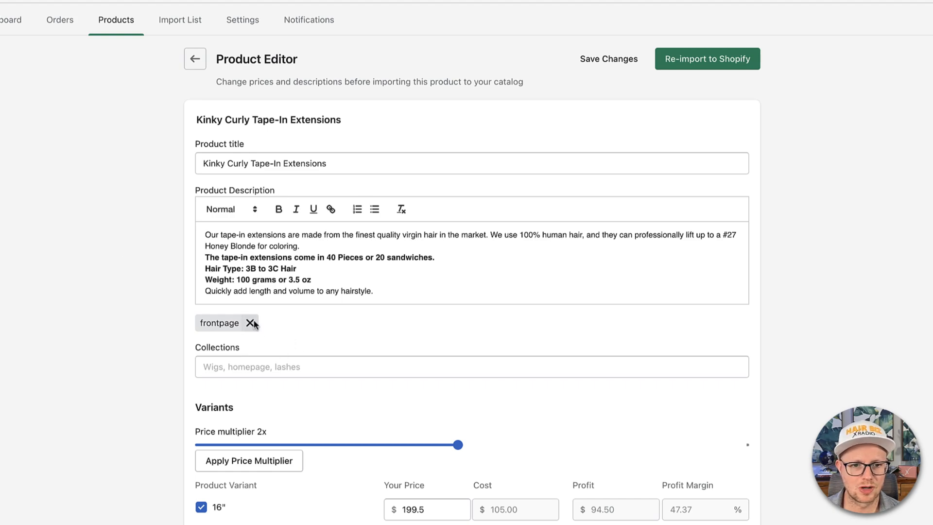
Apply a 1.5x price multiplier to the Kinky Curly Tape-In Extensions variants and re-import the product to Shopify.
{"action": "scroll", "coordinate": [195, 401], "scroll_direction": "down", "scroll_amount": 5}
{"action": "scroll", "coordinate": [272, 241], "scroll_direction": "down", "scroll_amount": 1}
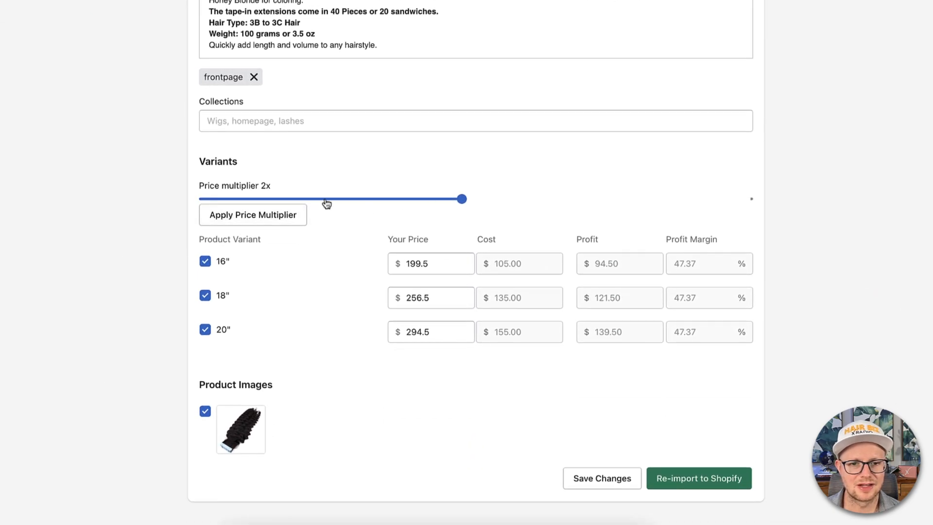
{"action": "left_click", "coordinate": [331, 200]}
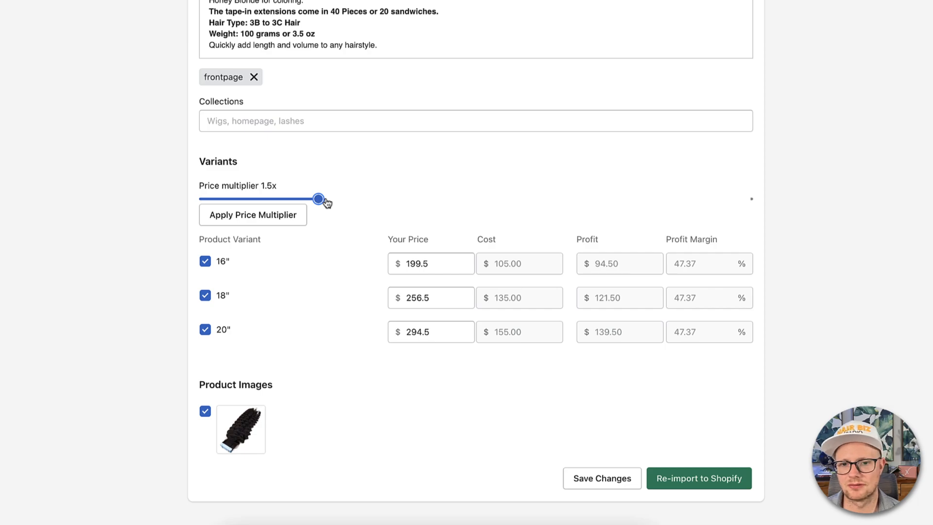
{"action": "left_click", "coordinate": [279, 217]}
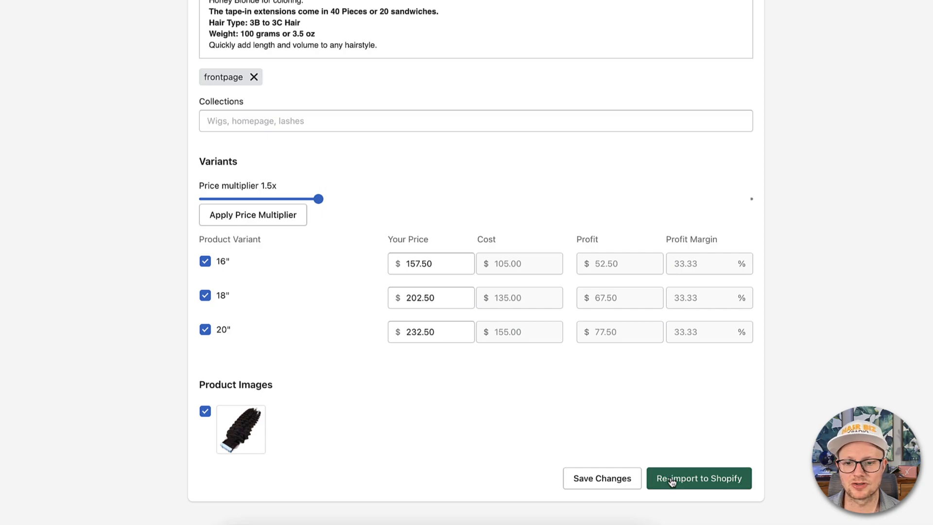
{"action": "left_click", "coordinate": [672, 481]}
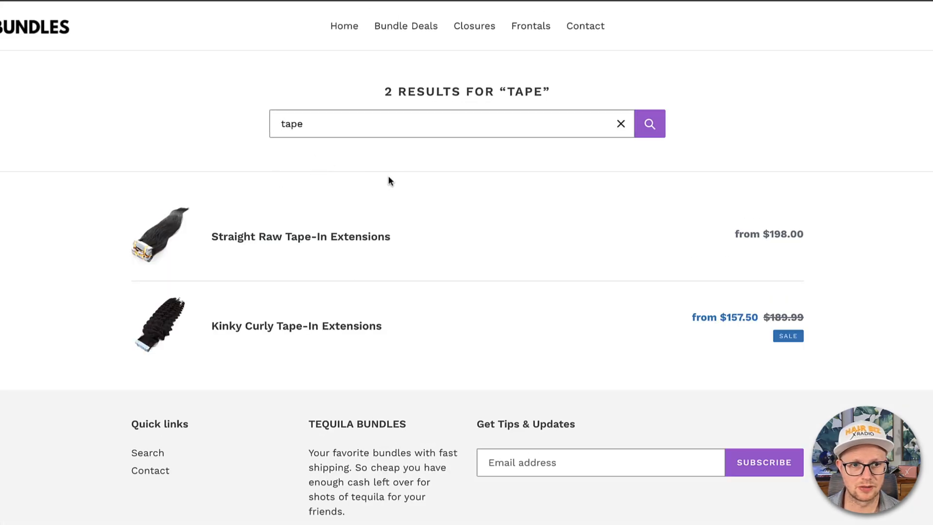
On the storefront, check the Kinky Curly Tape-In Extensions prices for 18" and 16", and open the Straight Raw Tape-In Extensions page.
{"action": "left_click", "coordinate": [275, 329]}
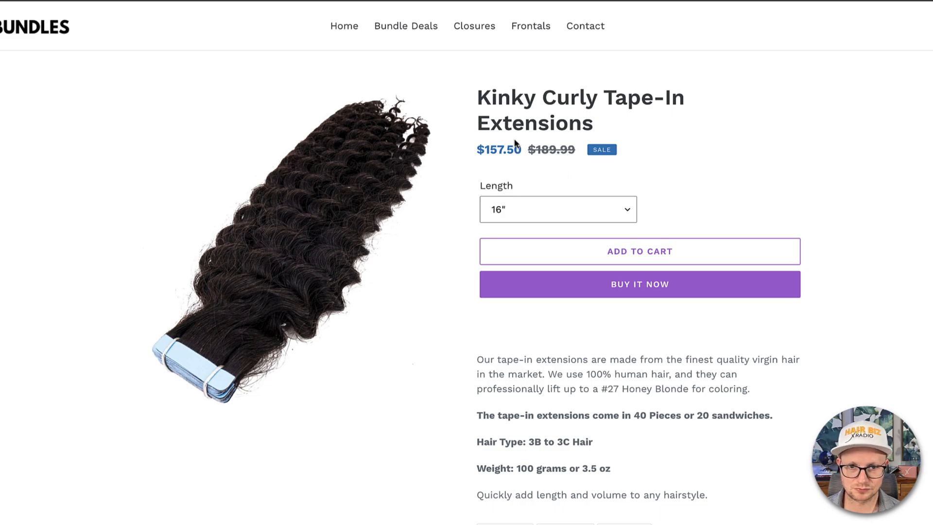
{"action": "left_click", "coordinate": [519, 207]}
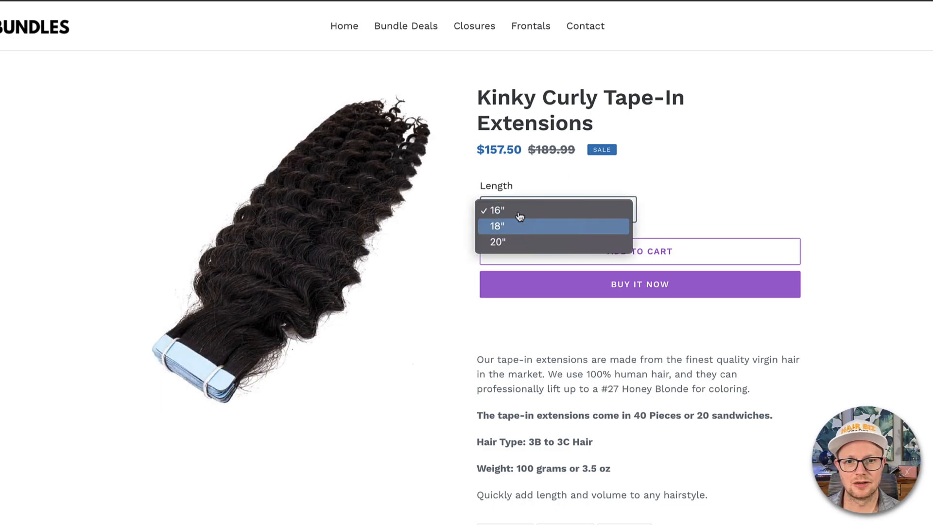
{"action": "left_click", "coordinate": [512, 223]}
{"action": "left_click", "coordinate": [507, 213]}
{"action": "left_click", "coordinate": [507, 198]}
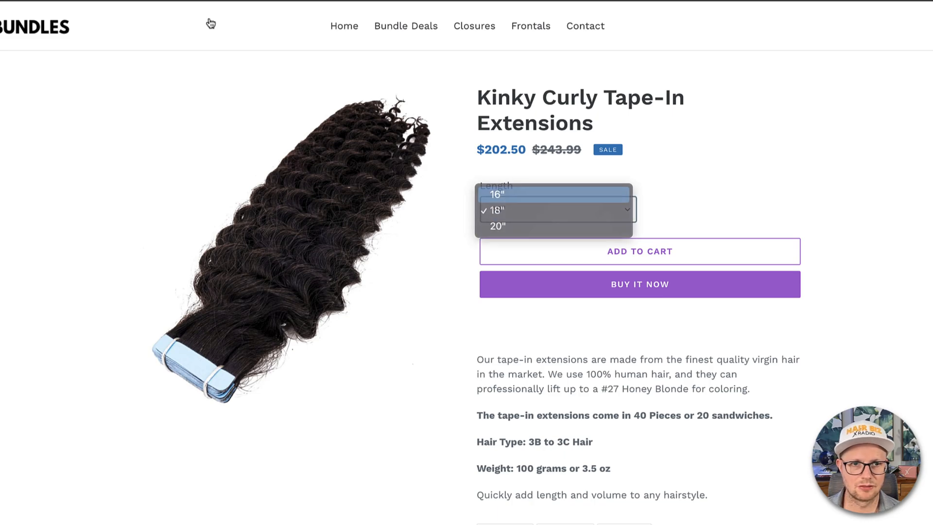
{"action": "key", "text": "alt+Left"}
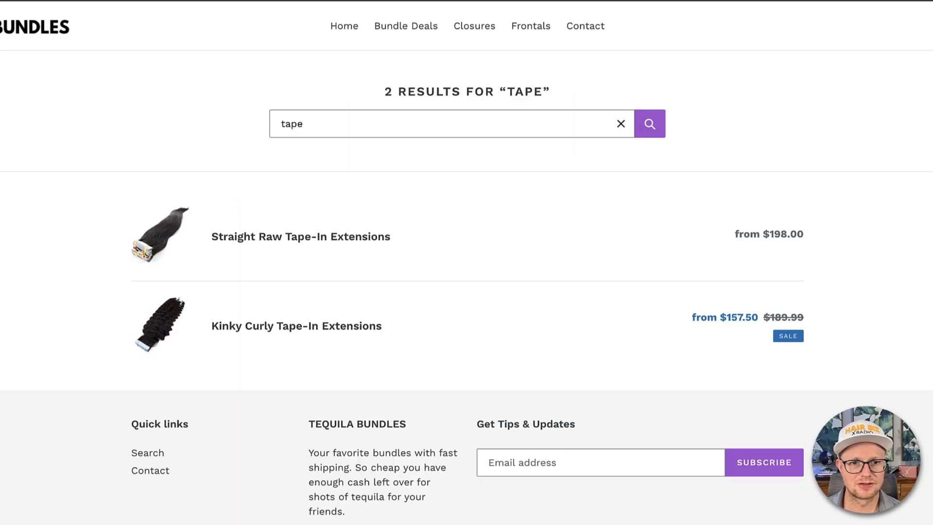
{"action": "left_click", "coordinate": [306, 235]}
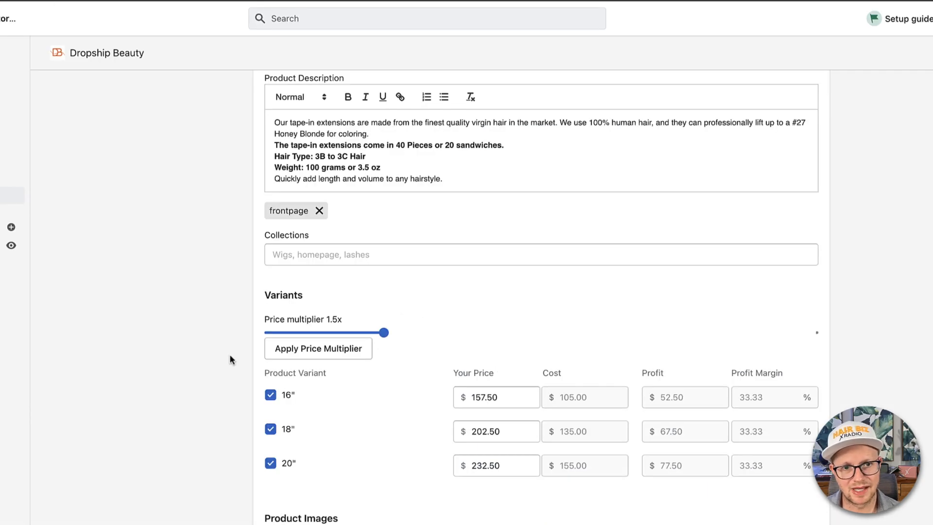
Return to the Dropship Beauty app in Shopify and open its Dashboard.
{"action": "scroll", "coordinate": [231, 360], "scroll_direction": "up", "scroll_amount": 4}
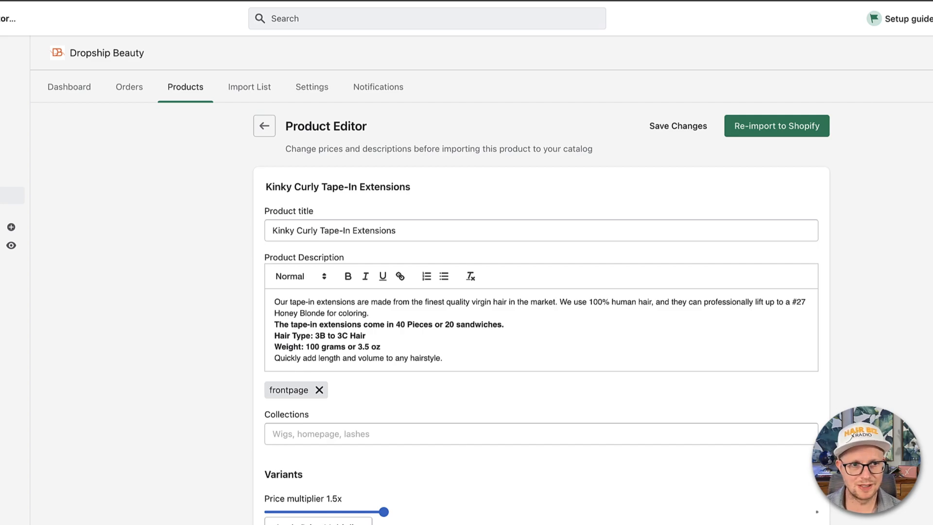
{"action": "left_click", "coordinate": [77, 88]}
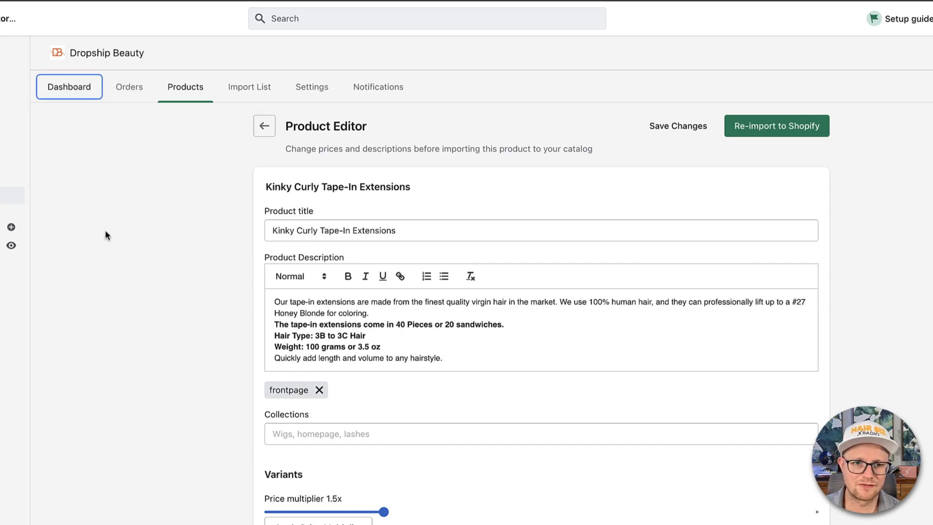
{"action": "left_click", "coordinate": [81, 89]}
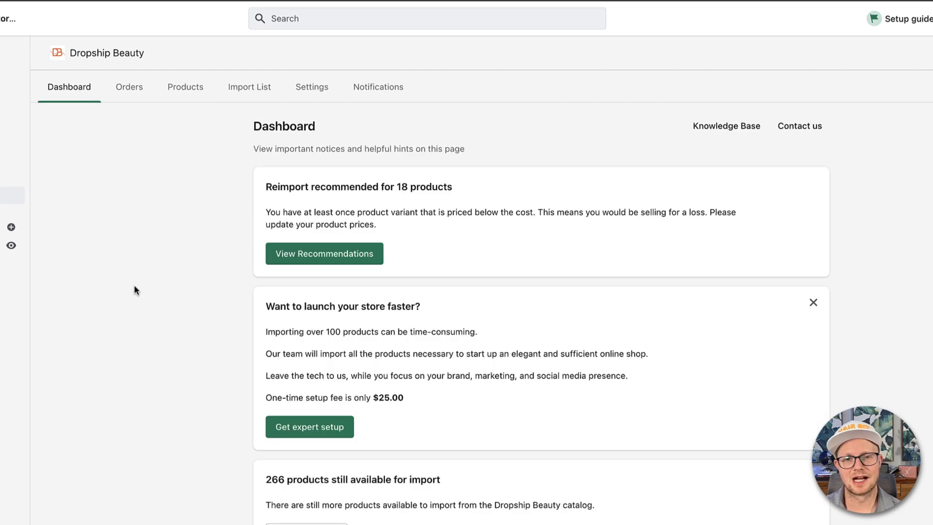